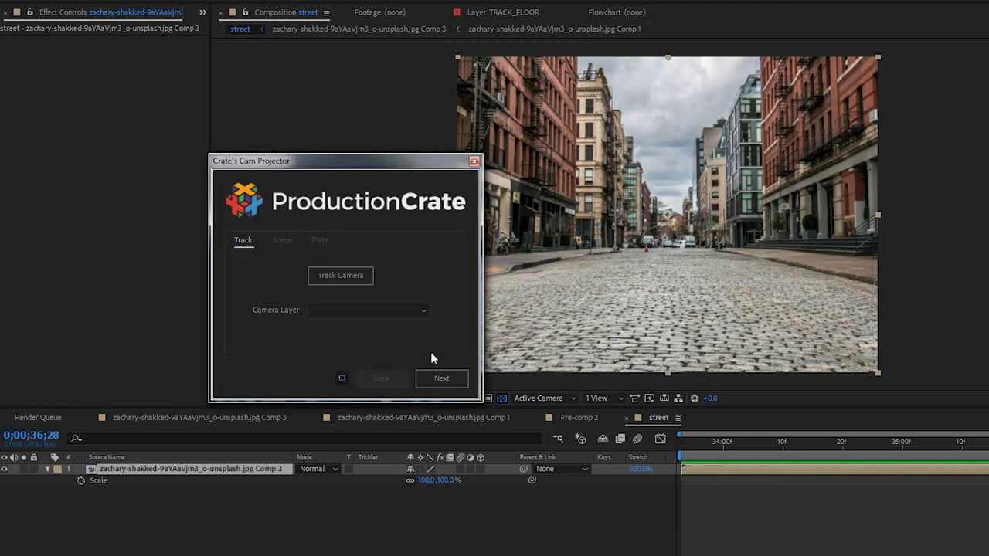
Step: In Pre-comp 2, refresh Cam Projector's layer list and assign 3D Tracker Camera as its camera layer
left_click(571, 418)
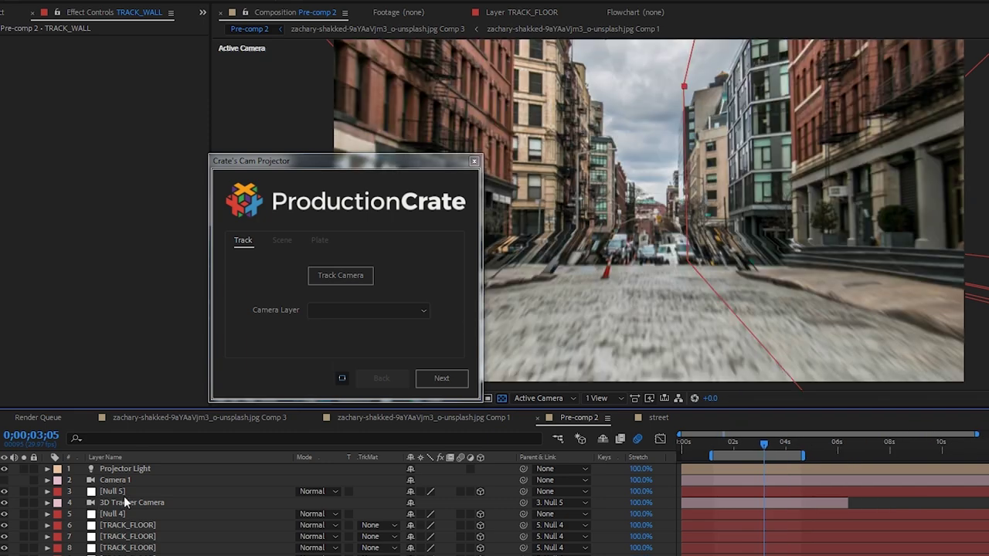
left_click(119, 502)
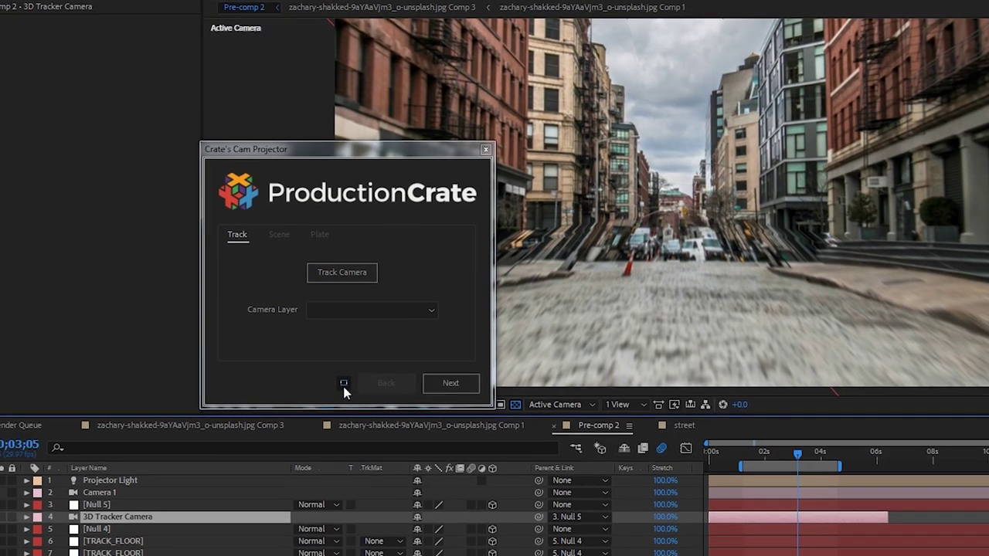
left_click(342, 378)
left_click(322, 313)
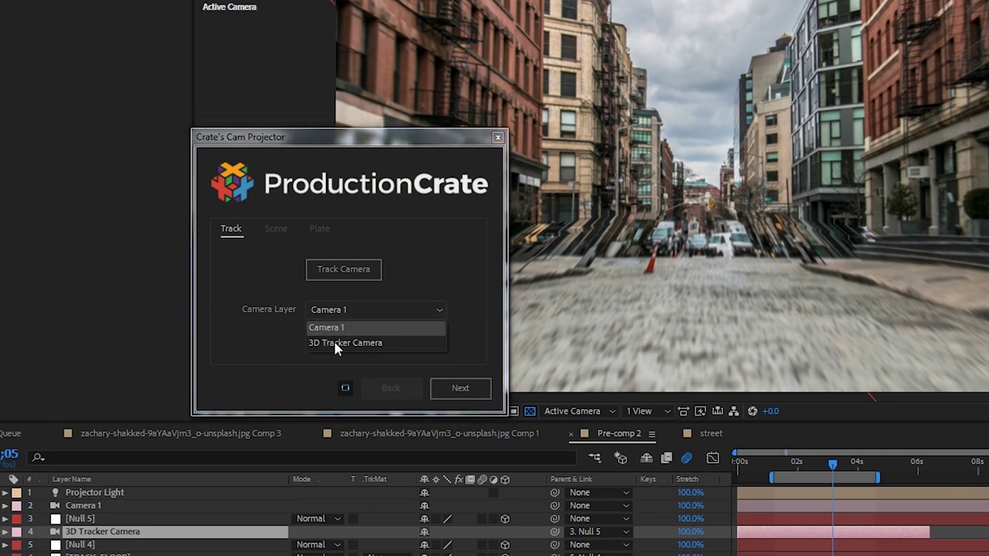
left_click(336, 344)
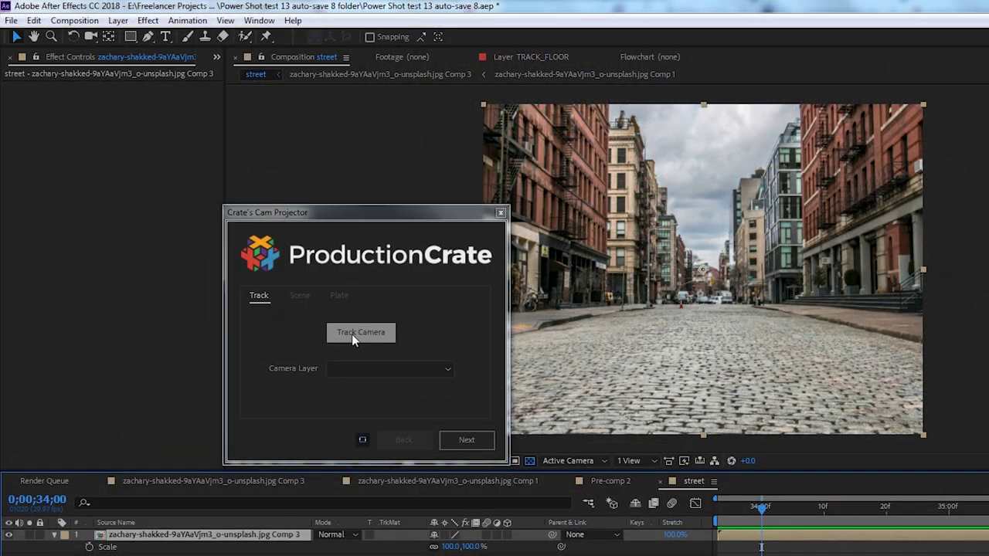
Step: Track the camera of the street footage and create a camera from the 3D Camera Tracker solve
left_click(352, 334)
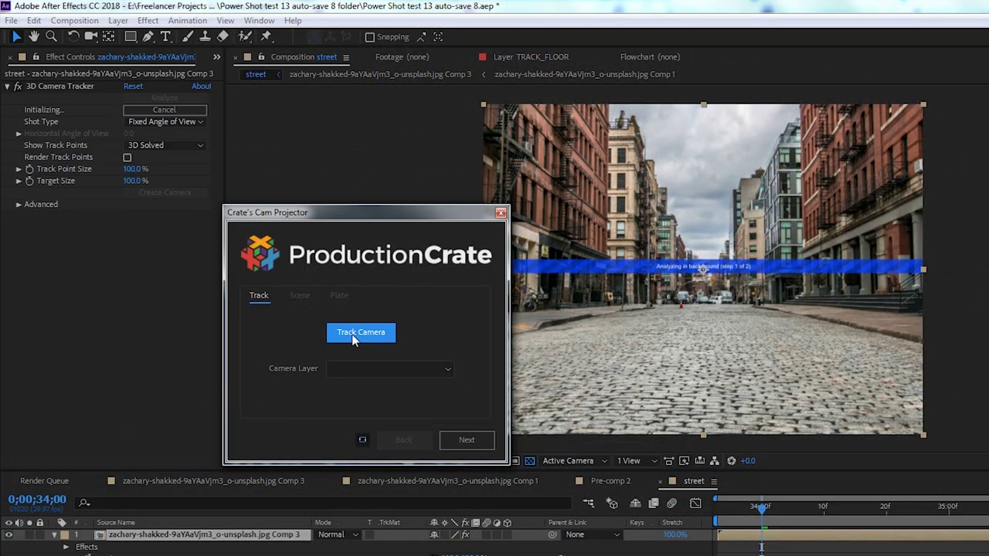
left_click(52, 86)
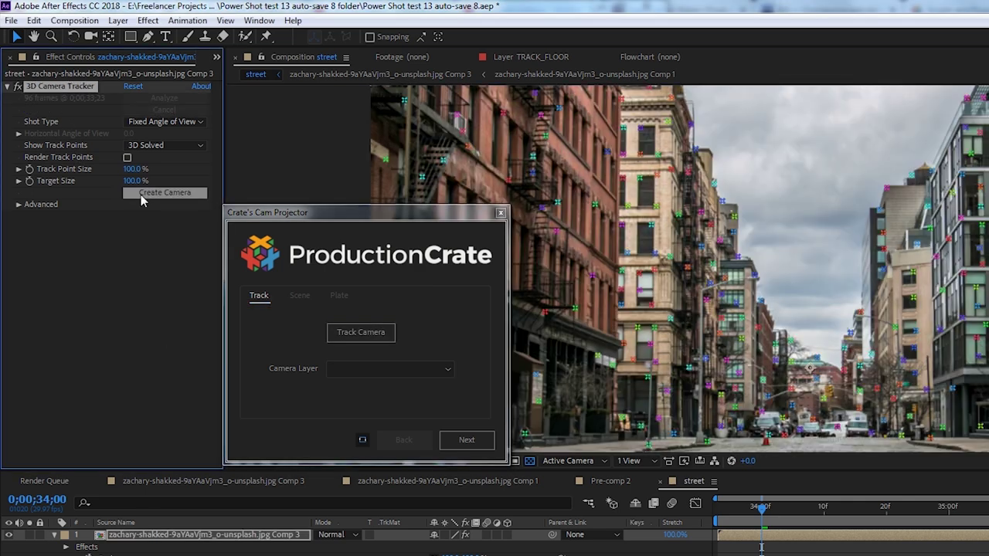
left_click(141, 194)
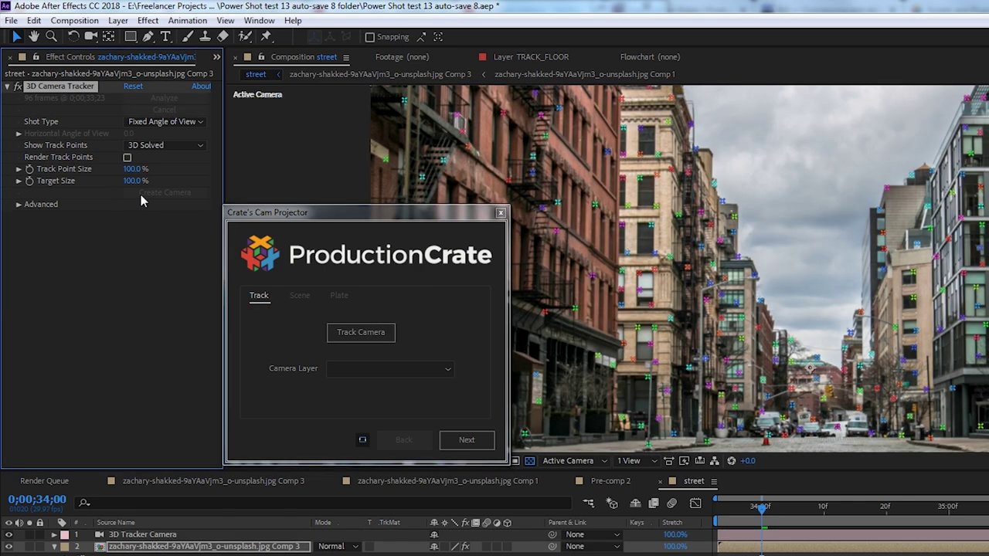
Step: Assign 3D Tracker Camera as Cam Projector's camera layer and advance to the Scene stage
left_click(358, 369)
left_click(361, 387)
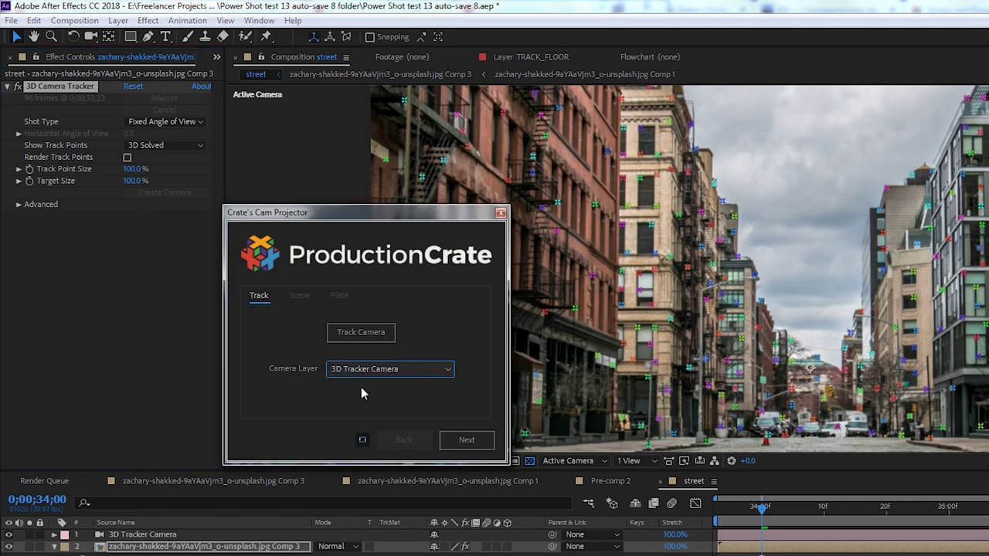
left_click(470, 446)
left_click_drag(373, 212, 348, 208)
left_click(286, 462)
left_click(293, 475)
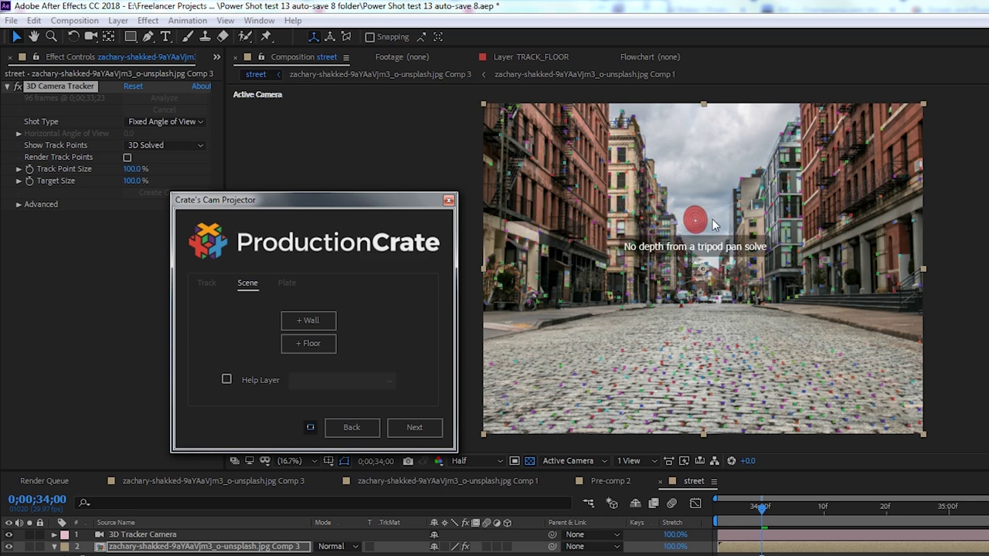
Step: Add a floor plane, lower it onto the cobblestone road and widen it beyond both sides of the street
left_click(83, 88)
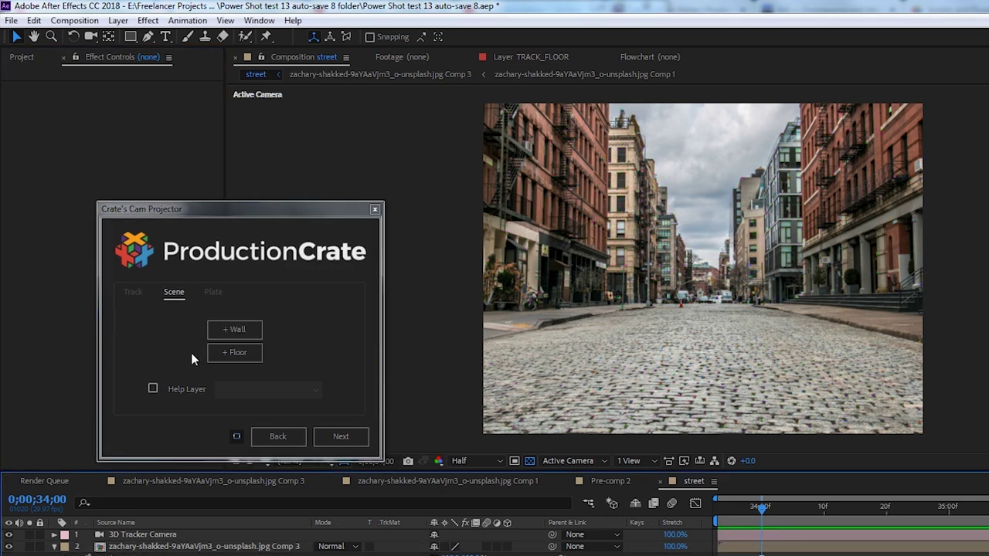
left_click(230, 352)
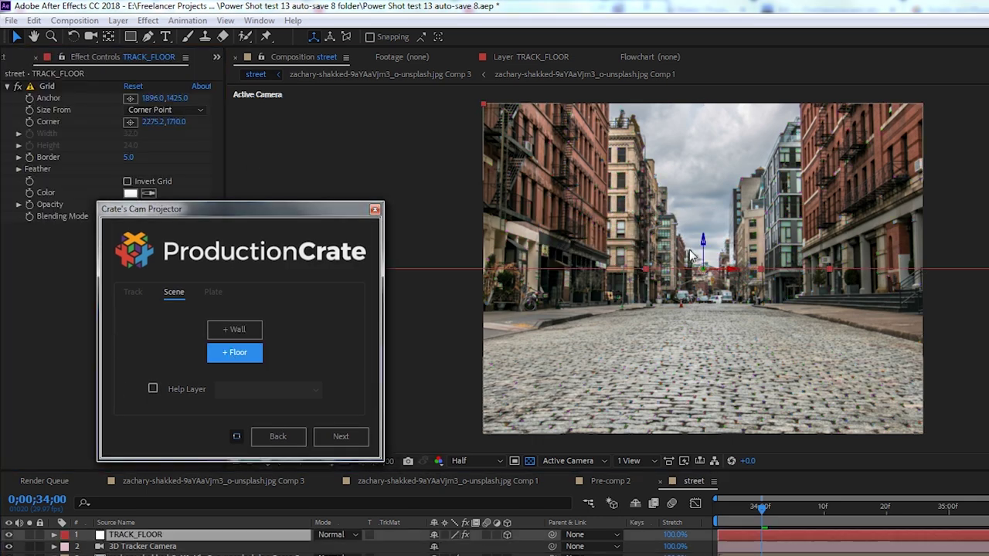
left_click_drag(703, 242, 723, 331)
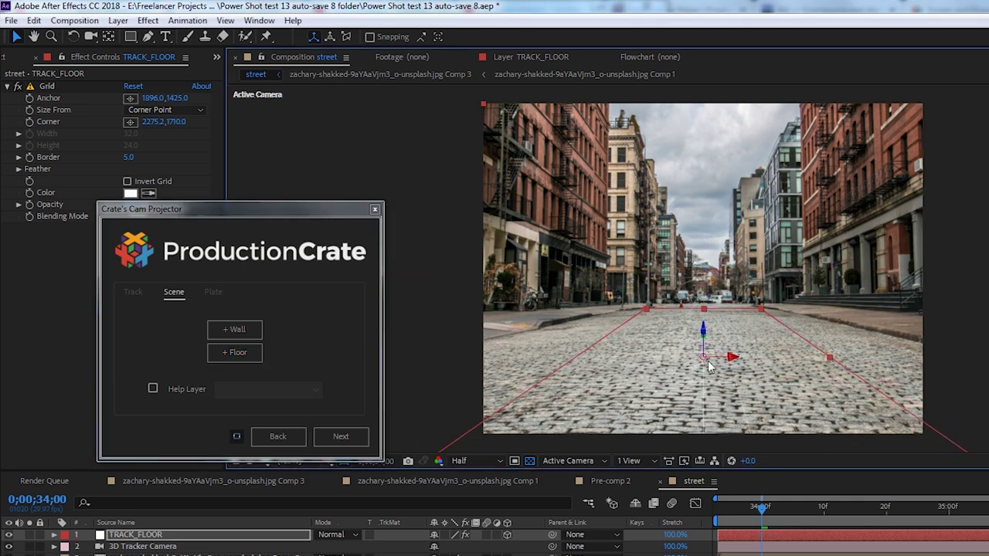
left_click_drag(831, 363, 980, 344)
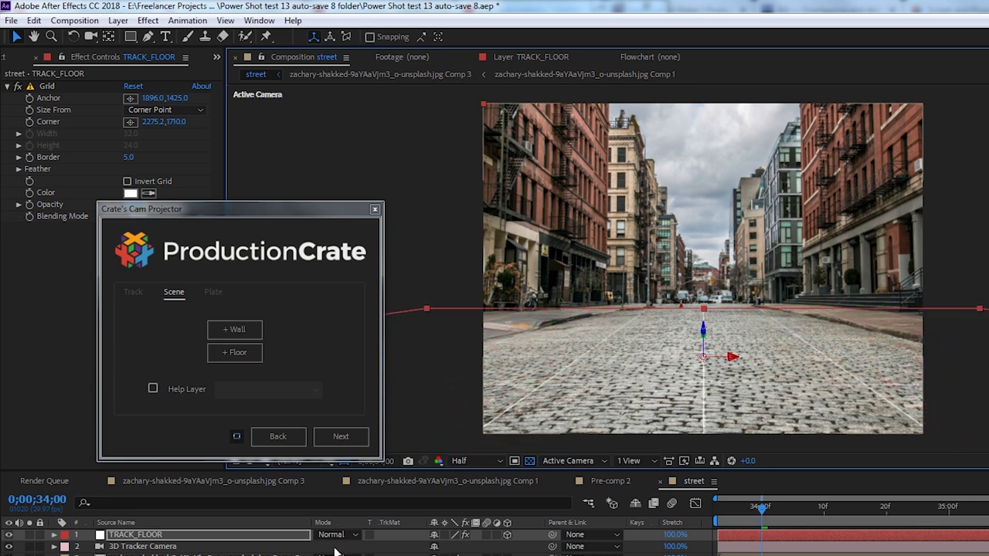
Step: Add wall planes to the street scene, using the Medium Royal Blue Solid as the help layer
left_click(249, 334)
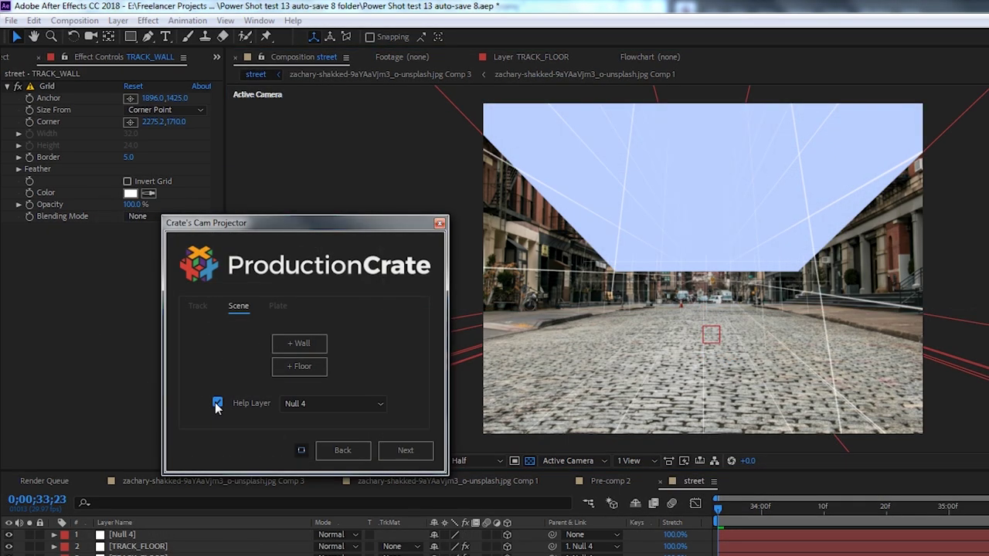
left_click(217, 402)
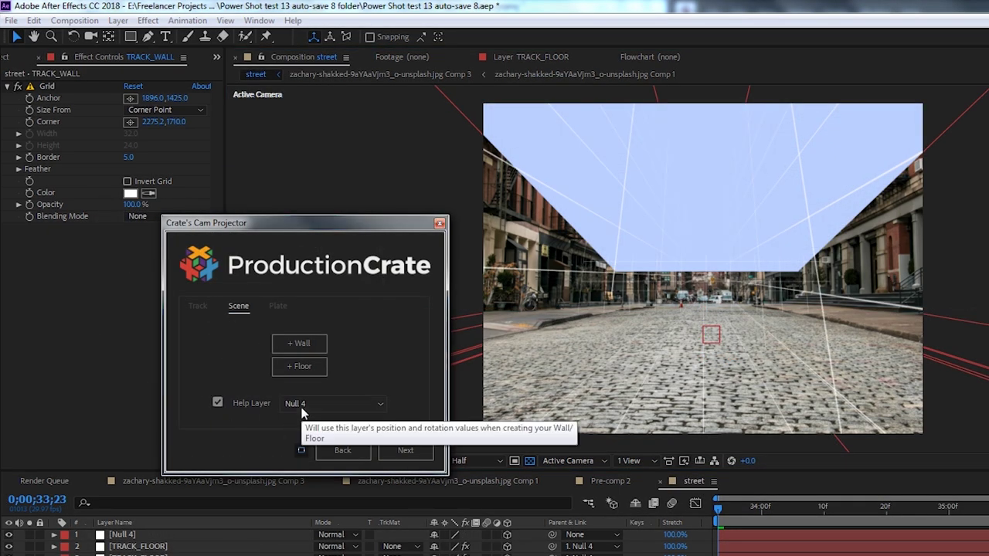
left_click(301, 407)
left_click(310, 518)
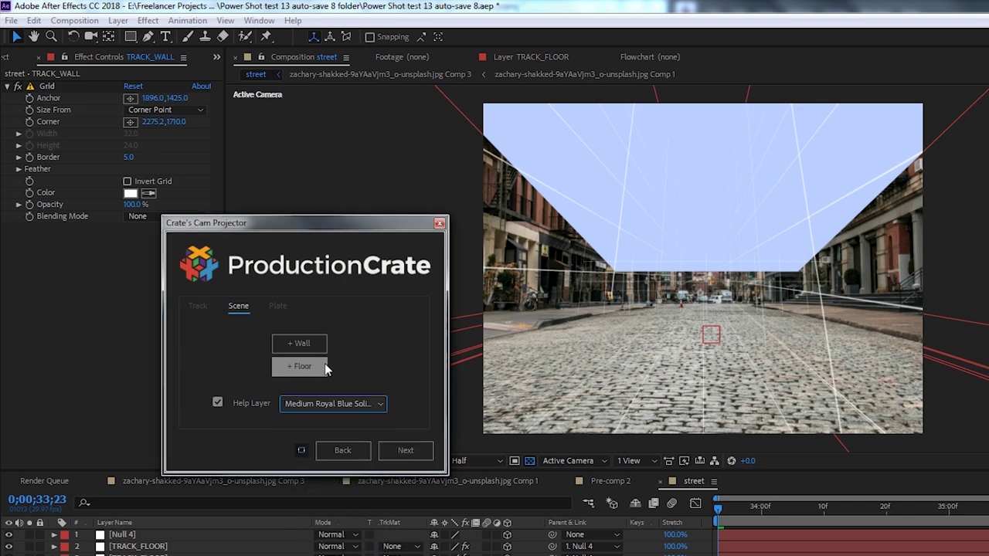
left_click(293, 347)
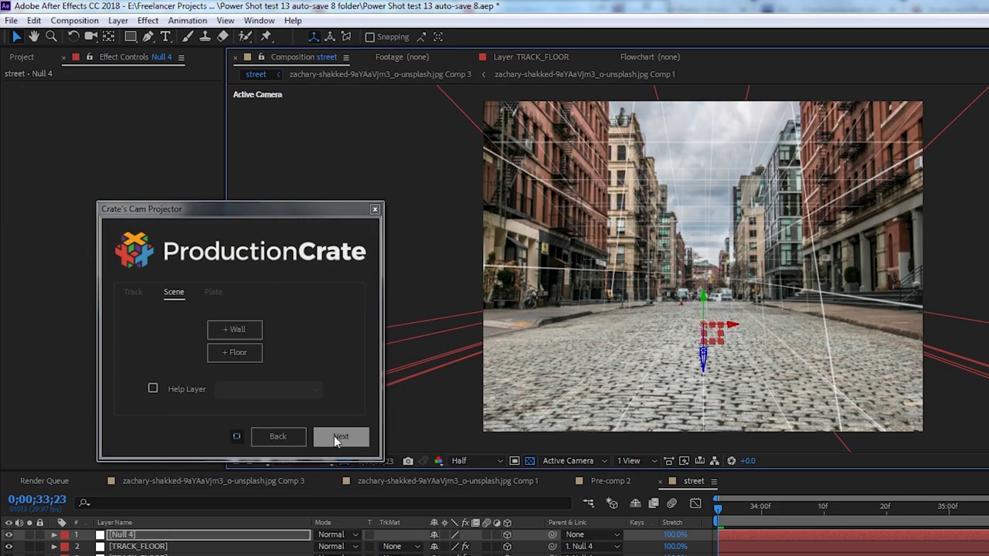
Step: Advance to the Plate stage, solo the street footage, move to 0;00;35;08 and lock that footage as the clean plate layer
left_click(341, 437)
left_click(344, 437)
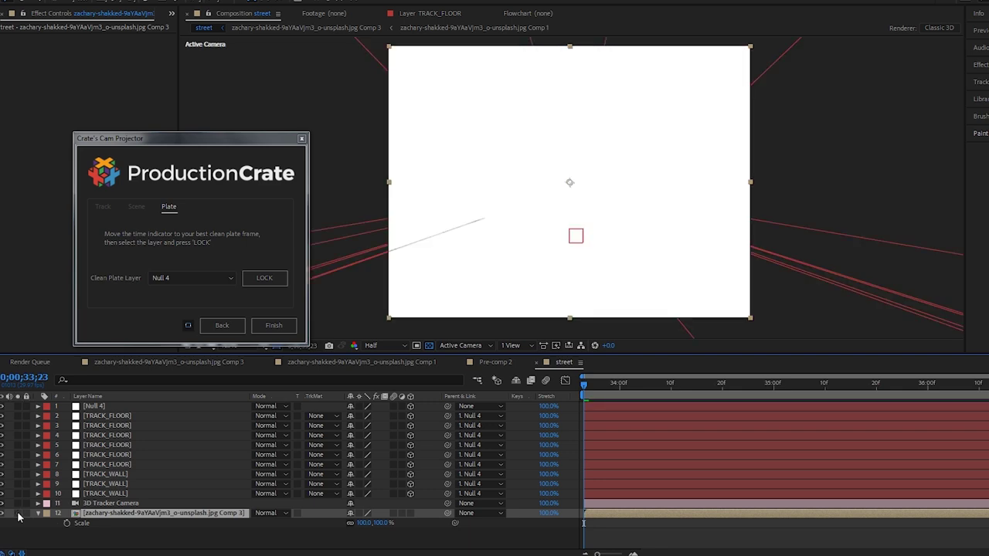
left_click(18, 513)
left_click_drag(615, 385, 815, 385)
left_click(209, 283)
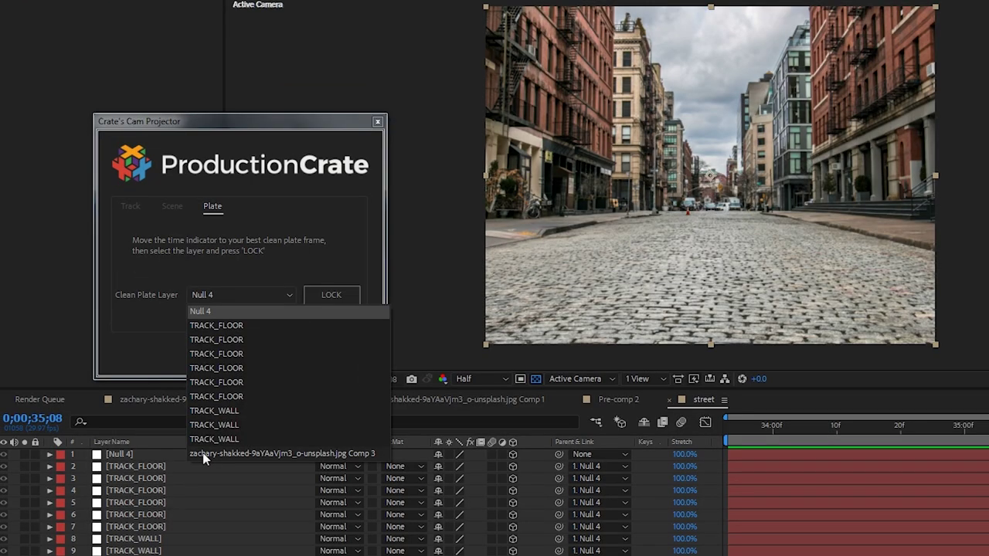
left_click(203, 455)
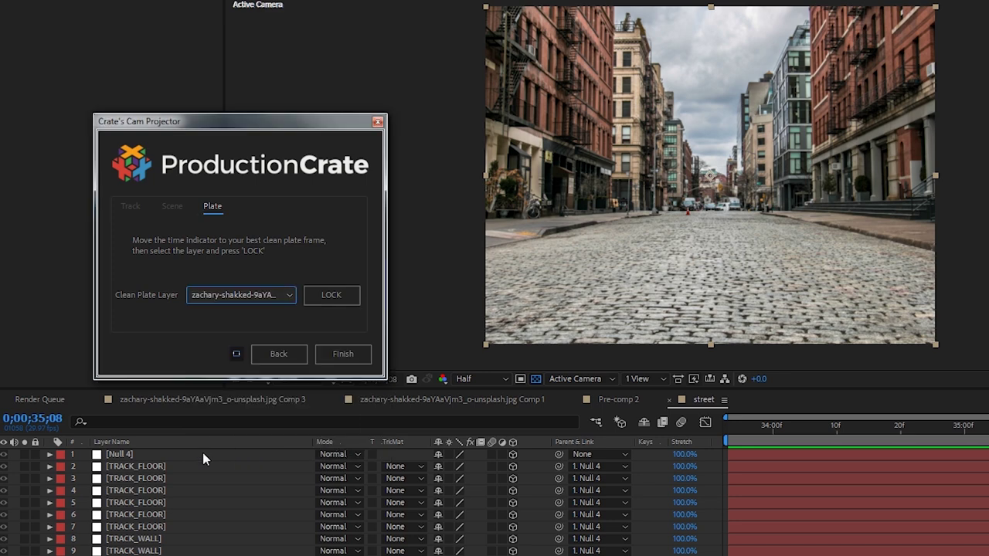
left_click(330, 298)
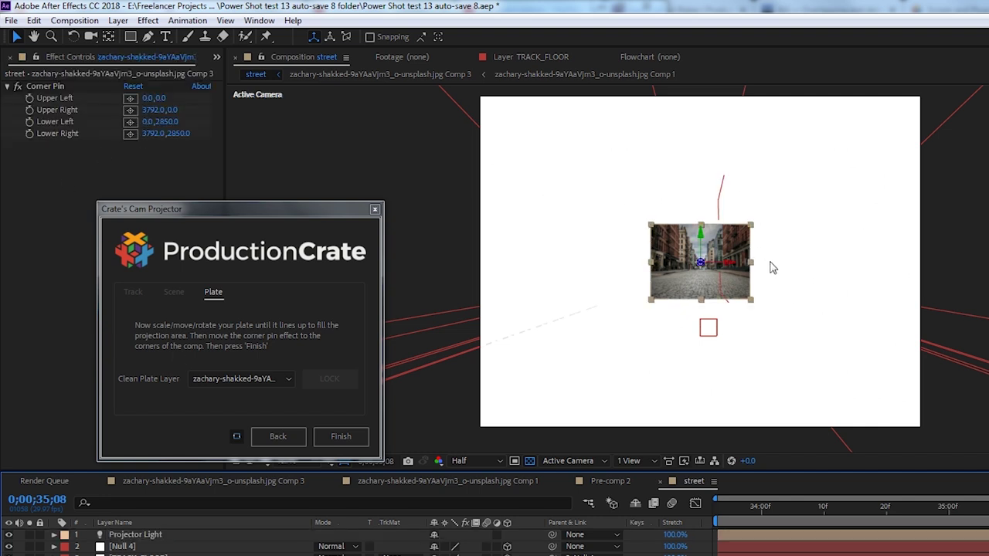
Step: Scale the clean plate to about 23.1% so it fills the projection area
left_click_drag(753, 268, 925, 285)
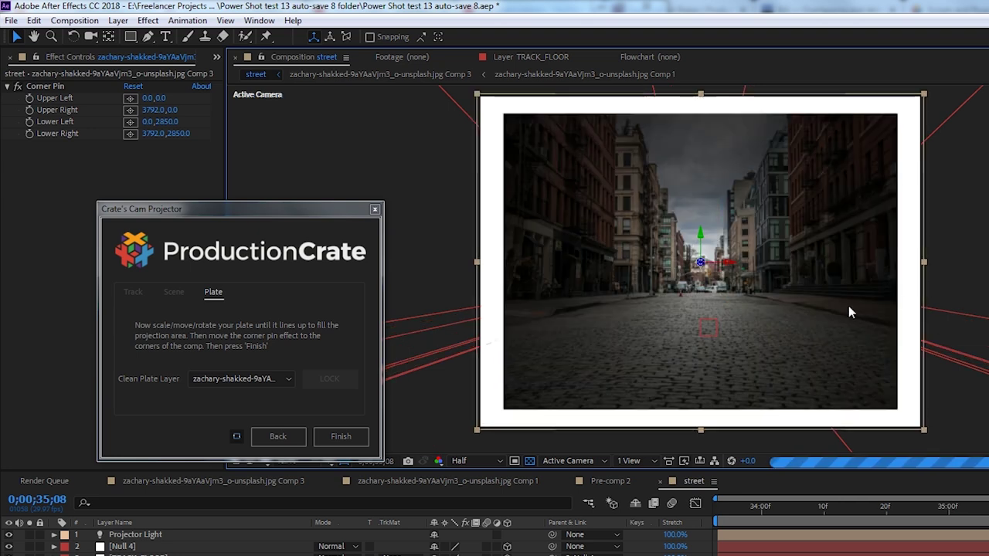
left_click_drag(751, 312, 750, 316)
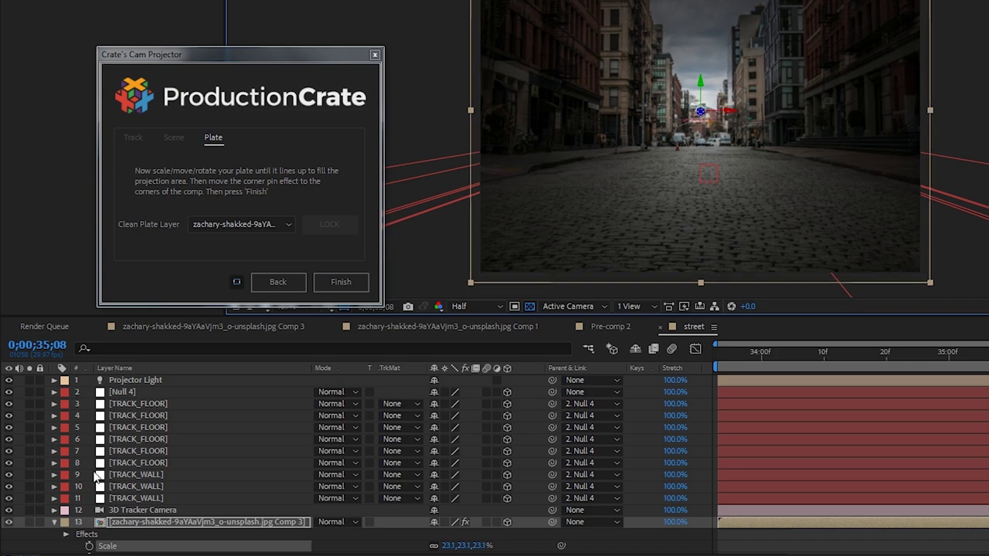
left_click(122, 527)
Step: Move the clean plate's four Corner Pin points onto the corners of the composition
left_click(51, 60)
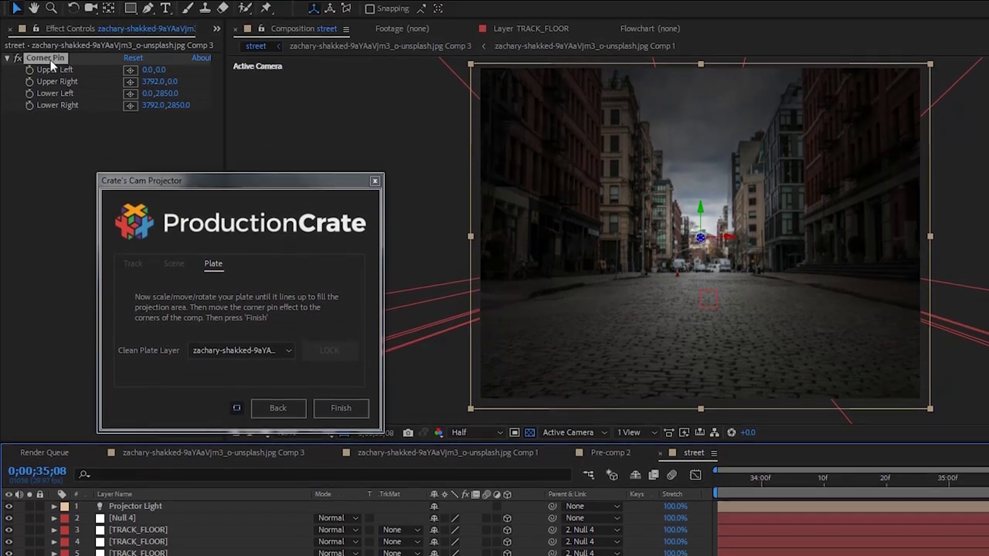
scroll(440, 126, "up", 4)
left_click_drag(459, 238, 695, 325)
left_click_drag(369, 146, 409, 161)
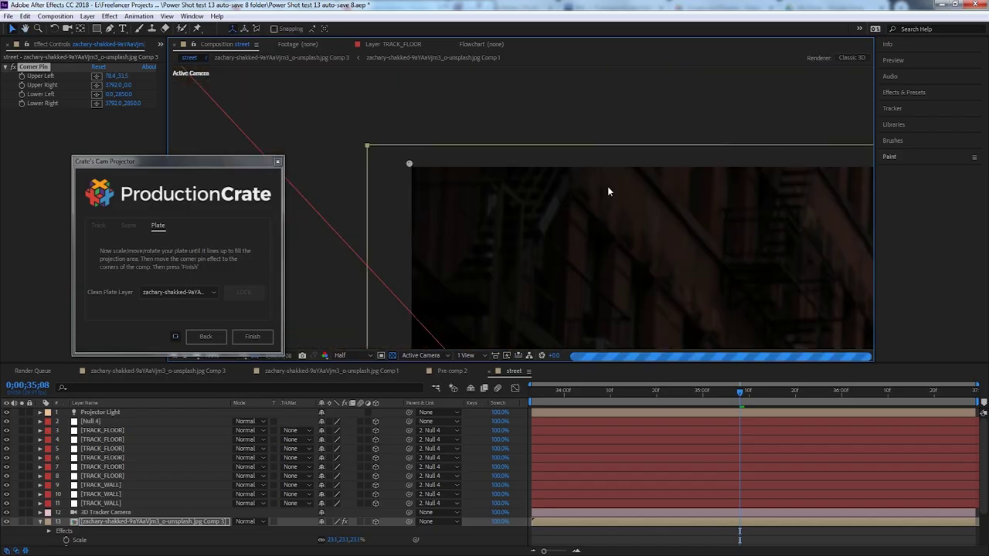
left_click_drag(607, 187, 310, 194)
left_click_drag(688, 194, 647, 216)
left_click_drag(625, 340, 626, 47)
left_click_drag(669, 251, 626, 205)
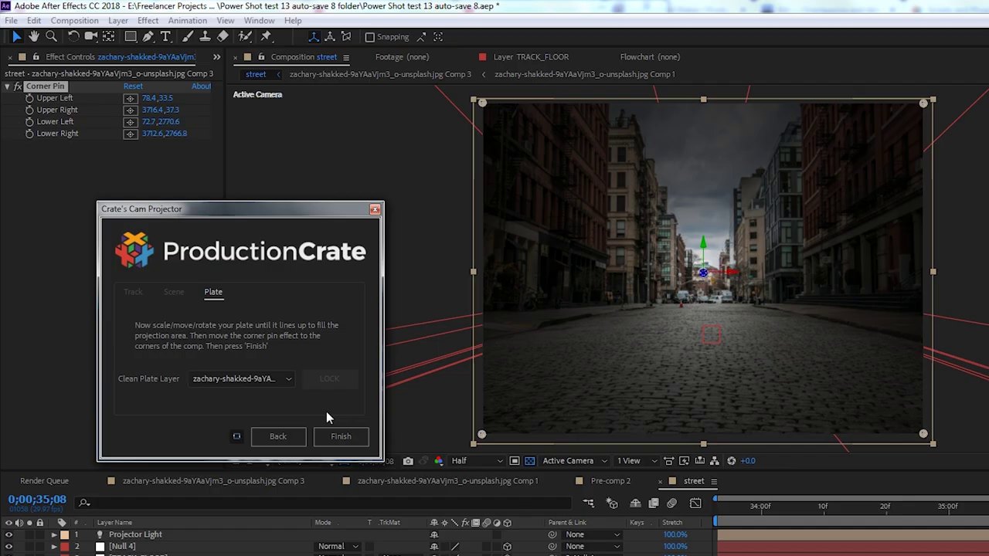
Step: Finish the camera projection and move the camera slightly to test the projected street
left_click(340, 437)
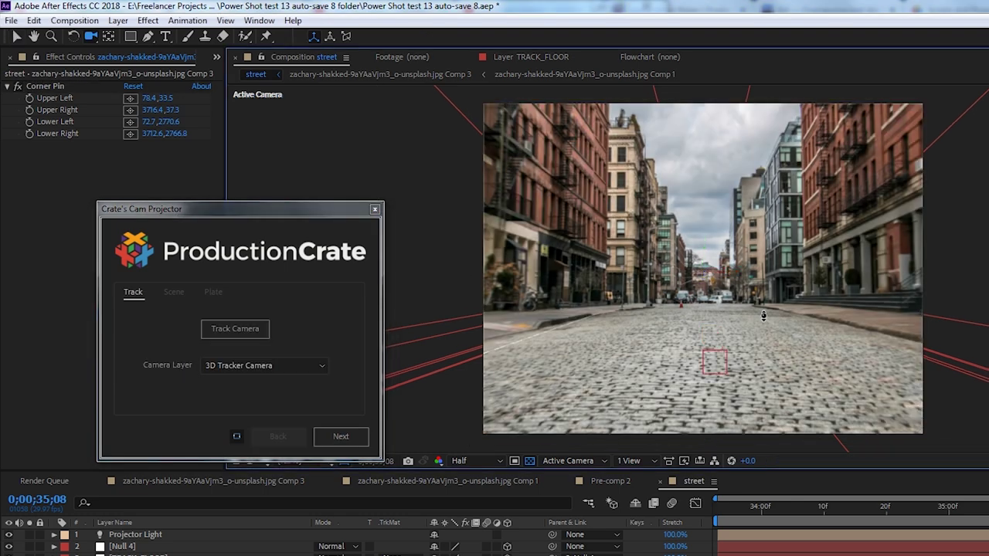
left_click_drag(763, 316, 761, 308)
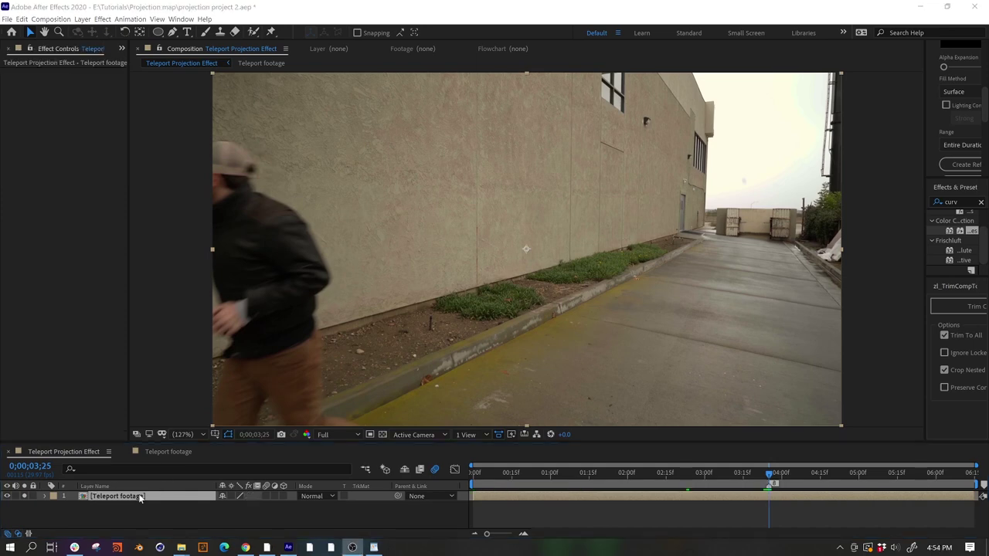
Step: In the Teleport Projection Effect composition, duplicate the Teleport footage layer and name the copy Clean Plate
left_click(139, 499)
key("ctrl+d")
key("Return")
type("Clean Plate")
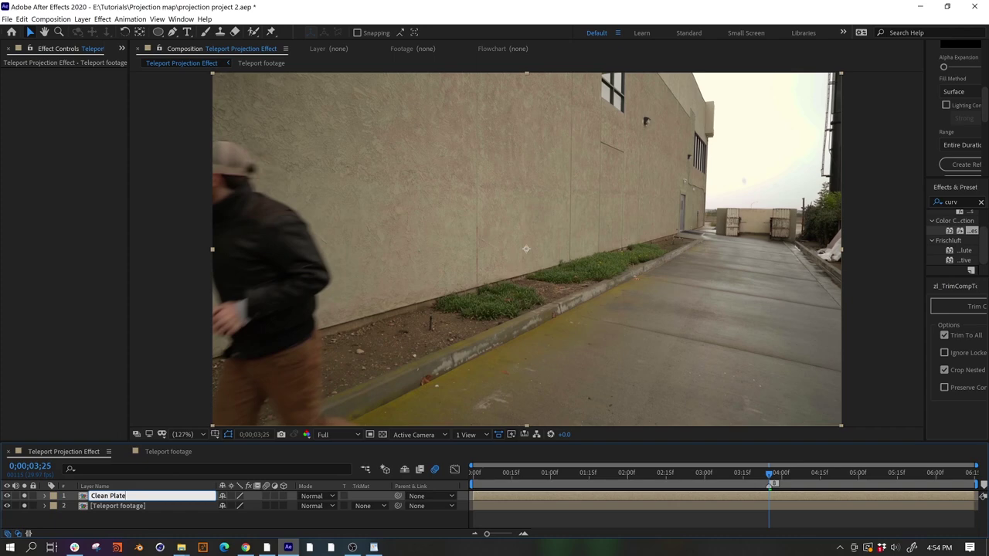
Step: Freeze the Clean Plate layer on the frame at 0;00;03;25
right_click(777, 496)
mouse_move(843, 296)
left_click(670, 323)
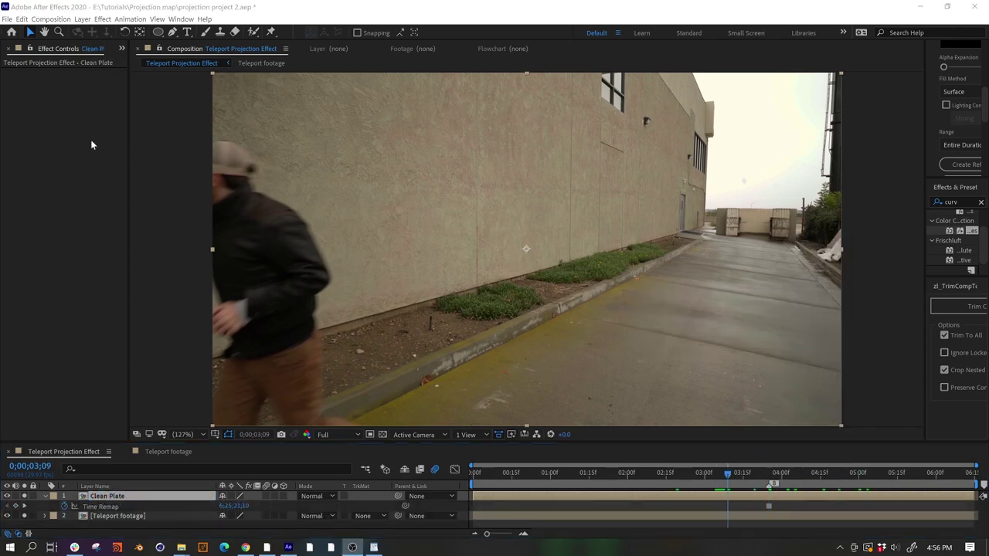
Step: Run the Crate's Cam Projector script and track the camera of the Teleport footage layer, with the dialog moved clear of the image
left_click(7, 19)
mouse_move(69, 256)
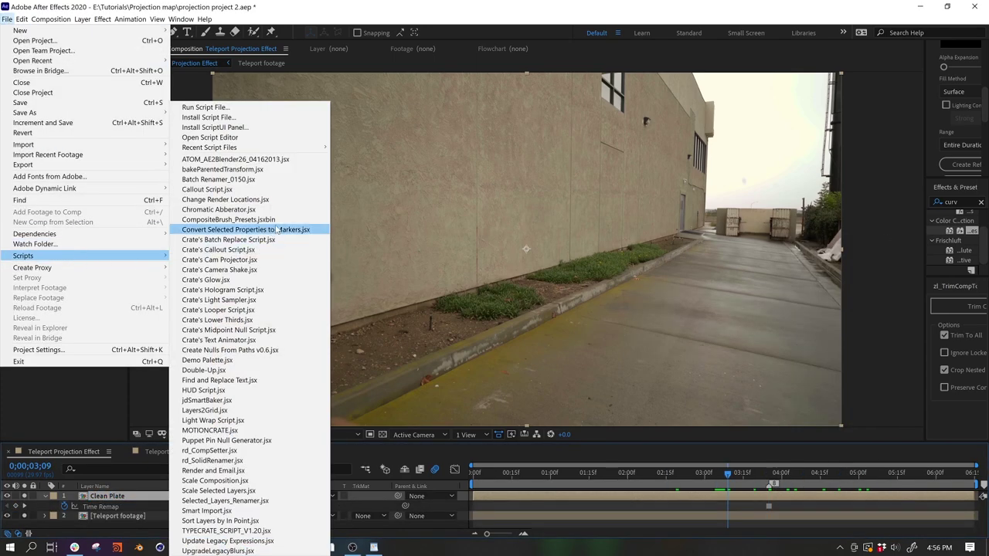
left_click(288, 260)
left_click_drag(502, 173, 582, 198)
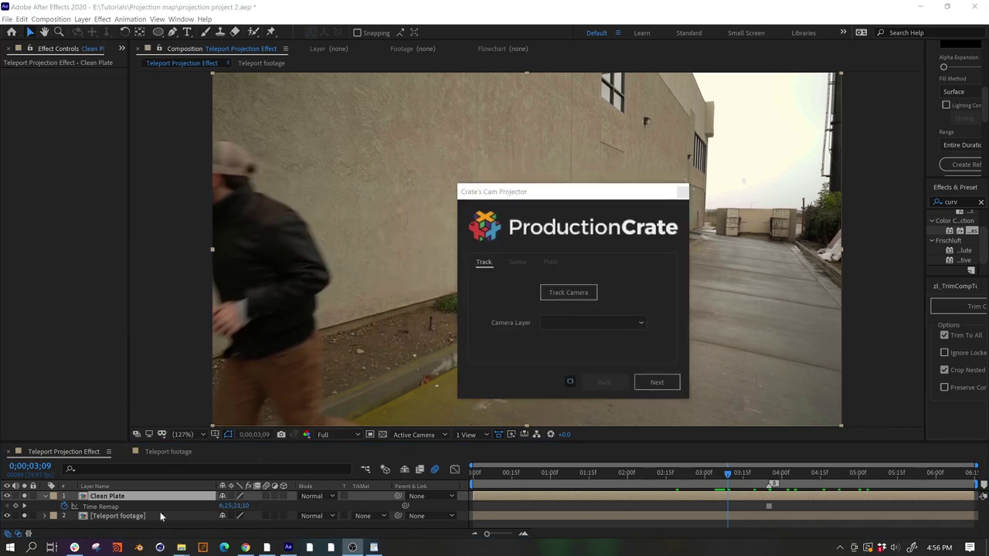
left_click(570, 293)
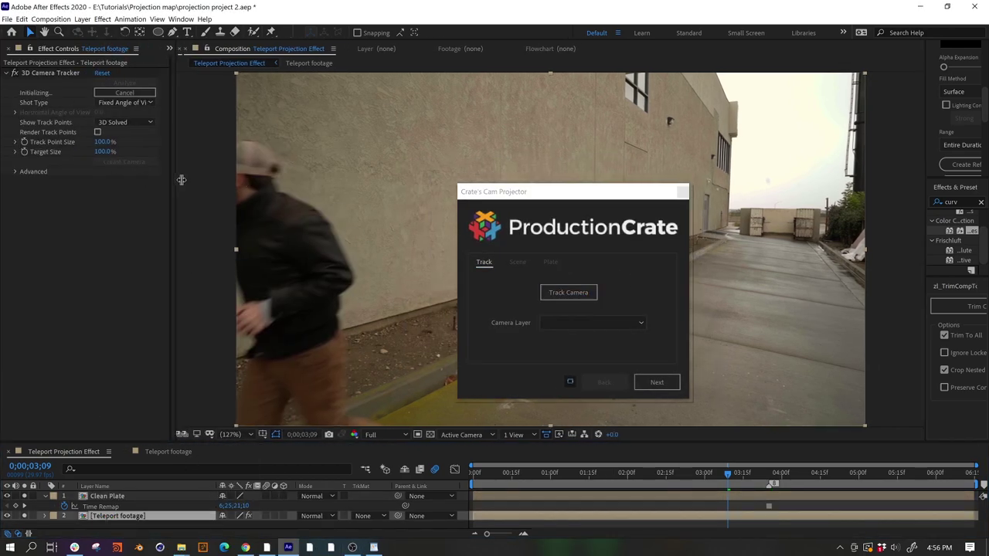
left_click_drag(557, 191, 883, 169)
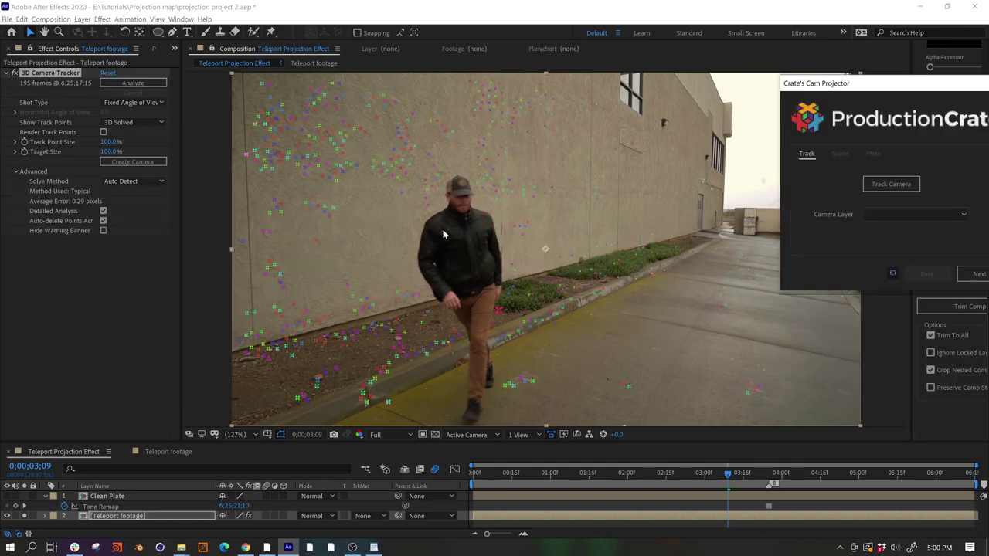
Step: Create a tracked camera and solid from the wall's track points, and a second solid from the ground points beside the curb
left_click_drag(259, 73, 595, 290)
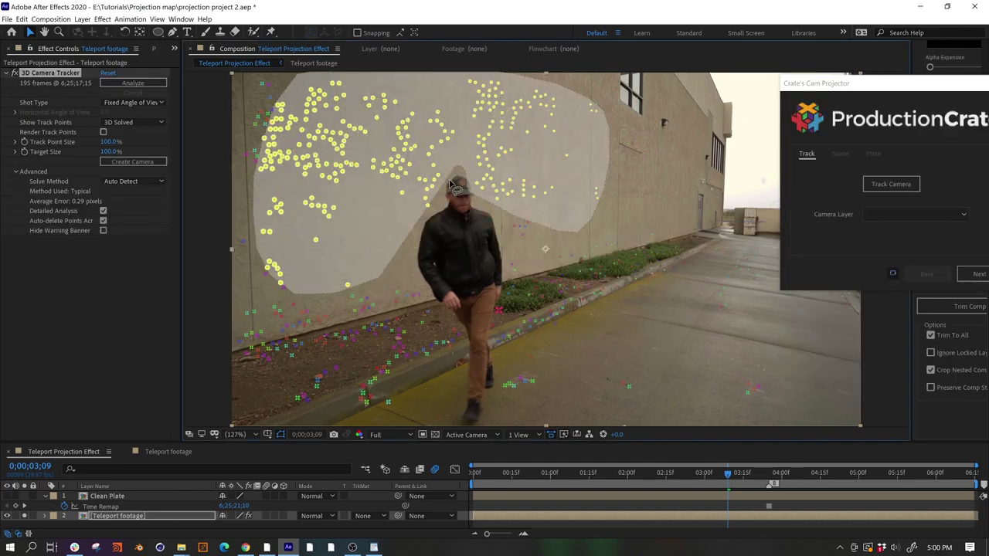
right_click(430, 145)
left_click(480, 160)
left_click_drag(290, 311, 464, 371)
right_click(395, 343)
left_click(466, 358)
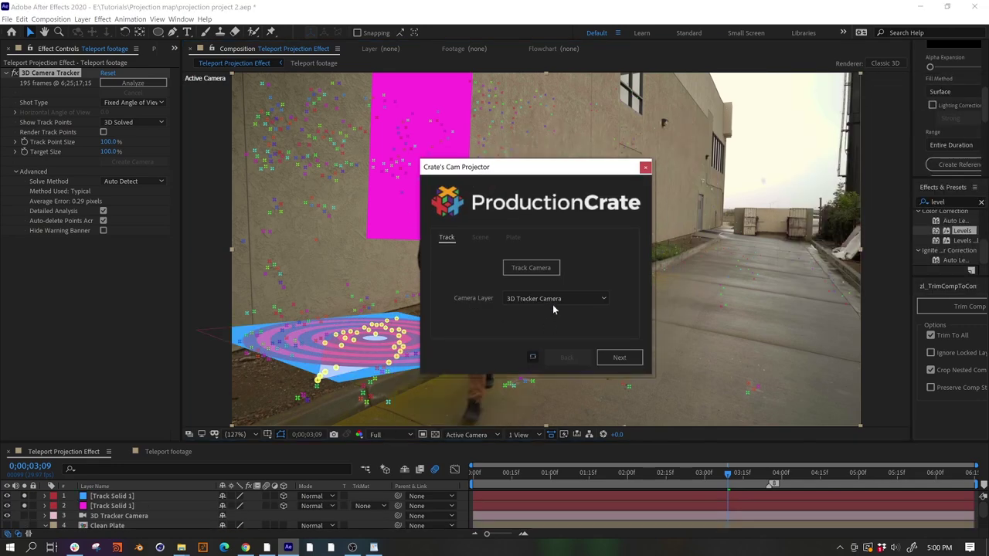
Step: In Crate's Cam Projector, add a floor aligned to the floor stand in layer and a wall aligned to the wall stand in layer
left_click(618, 360)
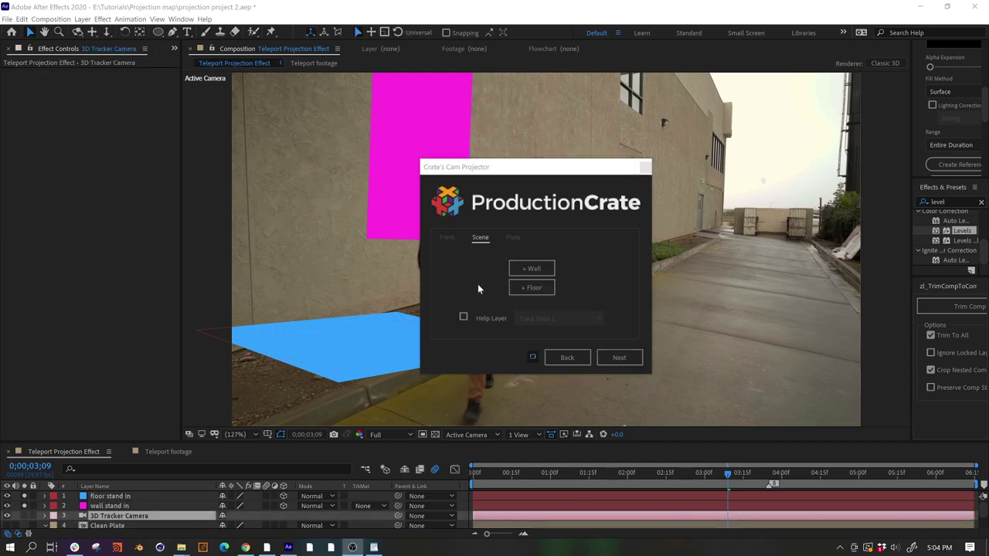
left_click(464, 317)
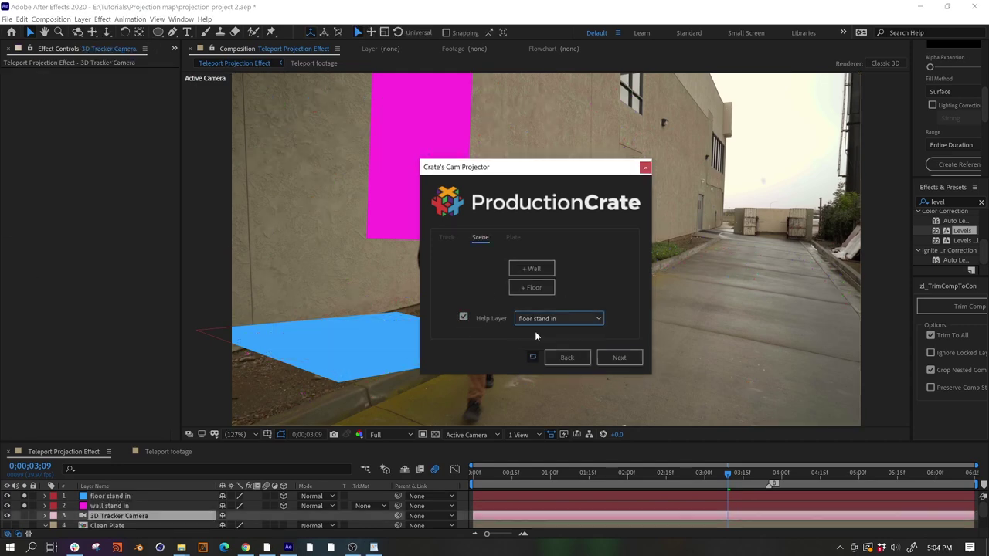
left_click(538, 320)
left_click(535, 344)
left_click(532, 268)
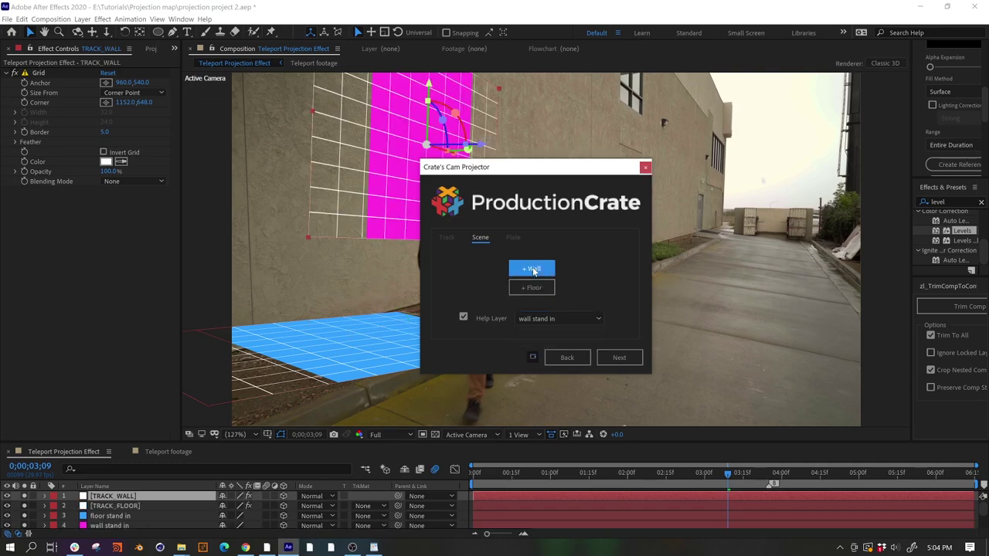
Step: Remove the stand-in layers, extend the wall and floor grids over the whole building side and pavement, and proceed to the plate stage
left_click_drag(502, 167, 855, 172)
left_click_drag(708, 475, 103, 525)
left_click_drag(413, 225, 208, 417)
left_click(384, 316)
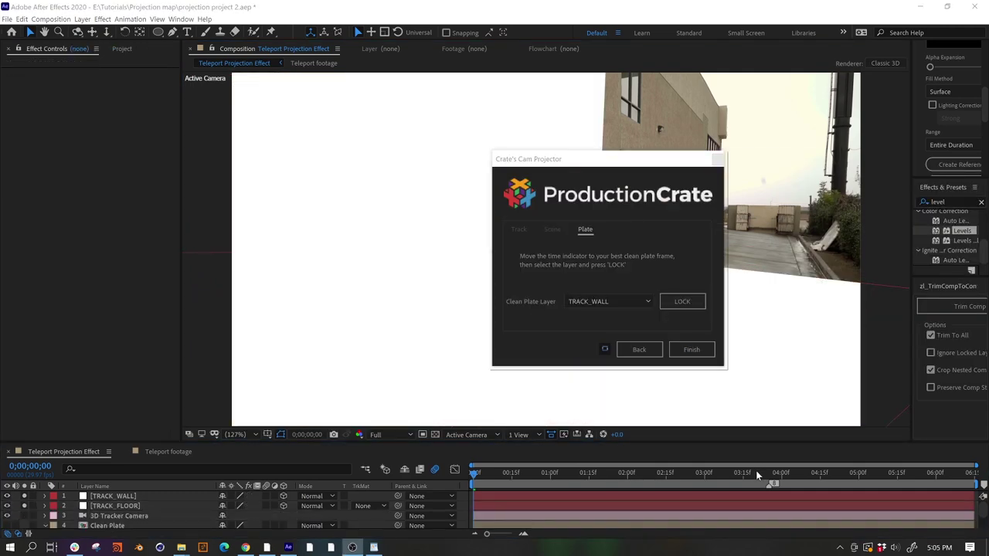
Step: Lock the Clean Plate layer as the projection plate at 0;00;03;25
left_click_drag(757, 473, 770, 474)
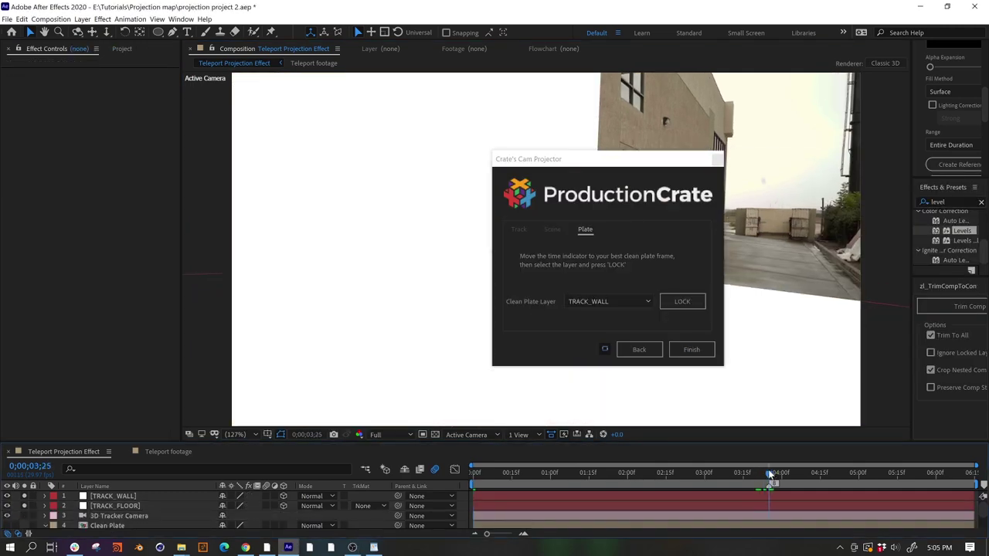
left_click(581, 300)
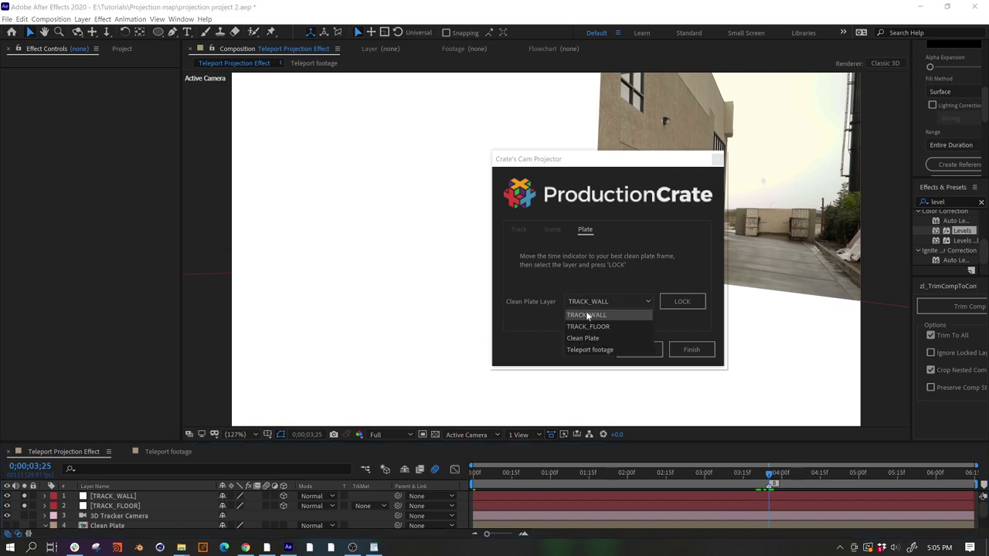
left_click(681, 302)
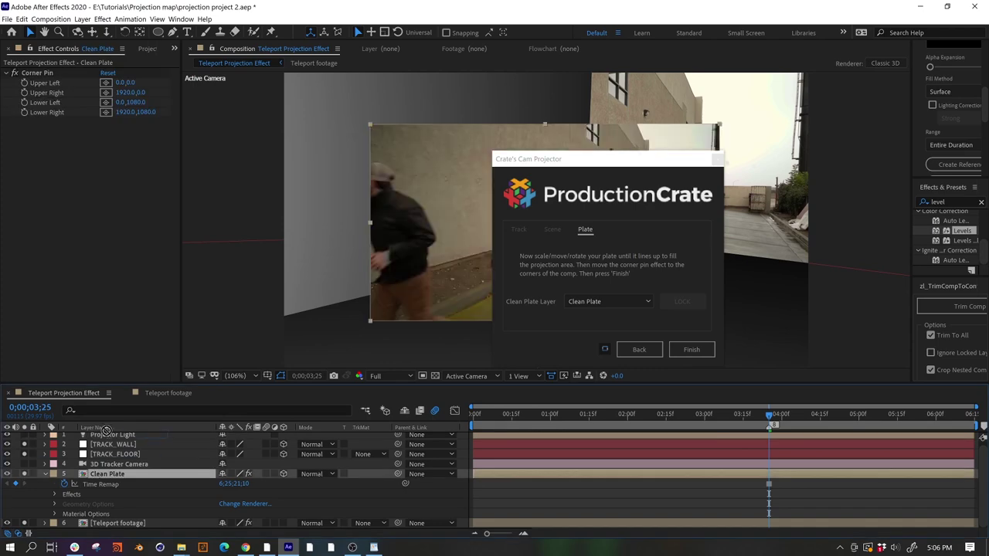
Step: Place the Clean Plate layer first in the layer stack and scale it to fill the projection area
left_click_drag(106, 431, 106, 432)
left_click_drag(630, 159, 867, 351)
left_click_drag(370, 222, 286, 222)
scroll(286, 222, "up", 2)
left_click_drag(286, 223, 850, 463)
Step: Align the Clean Plate's four Corner Pin points with the composition's corners and finish the projector setup
left_click(37, 72)
left_click_drag(356, 166, 353, 153)
left_click_drag(773, 193, 232, 231)
left_click_drag(540, 240, 554, 231)
left_click_drag(541, 324, 541, 93)
left_click_drag(603, 289, 622, 285)
left_click_drag(232, 278, 850, 271)
left_click_drag(494, 273, 494, 266)
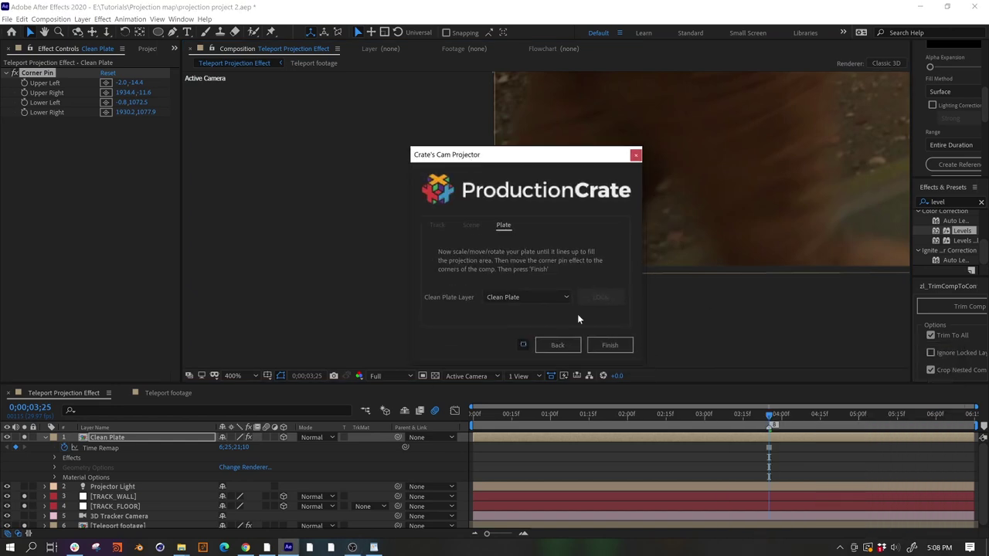
left_click(605, 346)
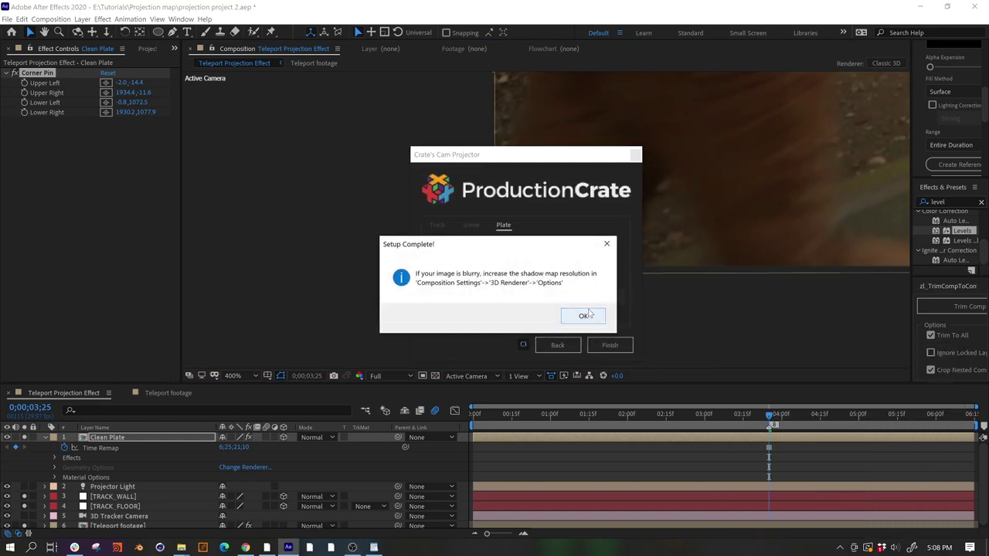
mouse_move(486, 247)
left_mouse_down()
mouse_move(473, 251)
mouse_move(468, 234)
mouse_move(472, 261)
mouse_move(484, 239)
left_mouse_up()
left_click(565, 299)
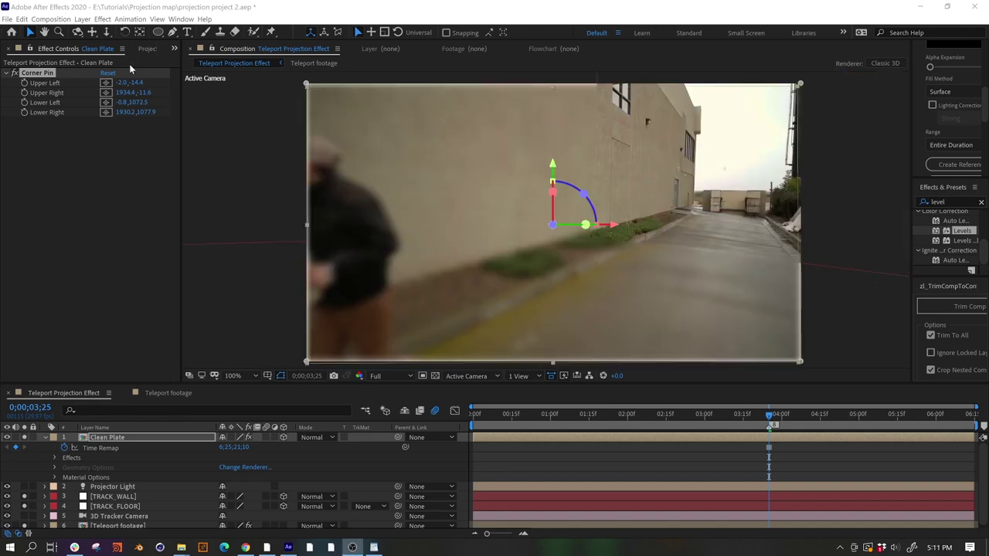
Step: Increase the Shadow Map Resolution of the composition's Classic 3D renderer to sharpen the projection
left_click(64, 21)
left_click(74, 41)
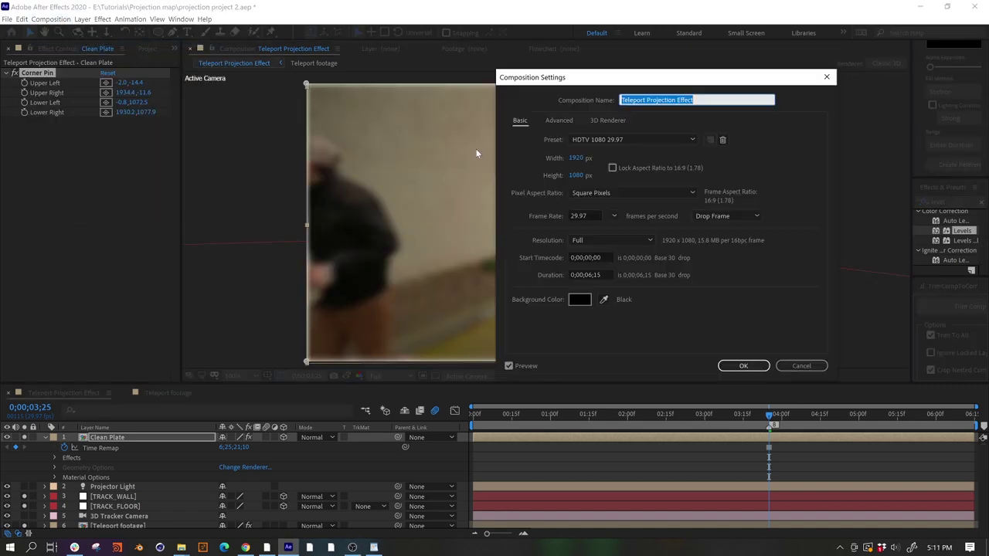
left_click(600, 120)
left_click(581, 173)
left_click(581, 173)
left_click(740, 173)
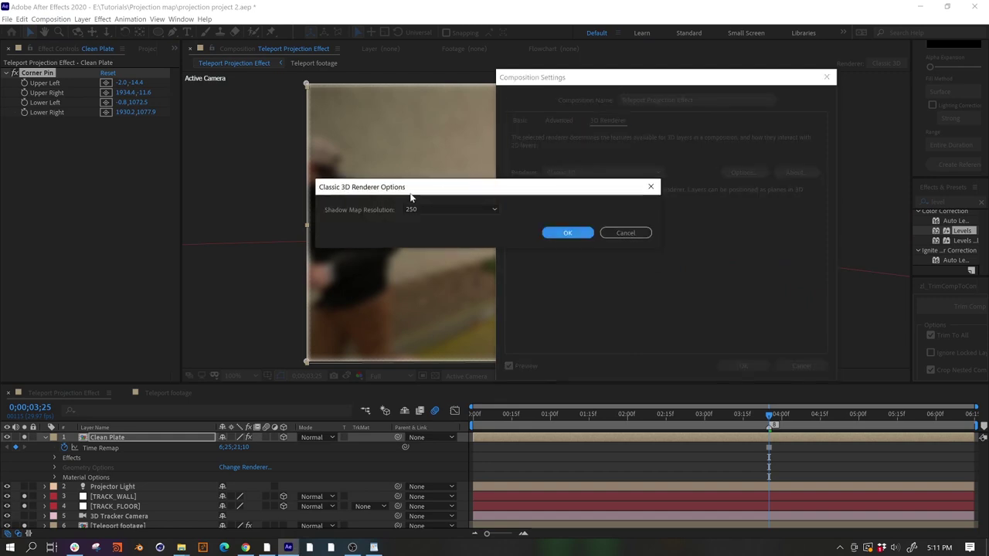
left_click(452, 209)
left_click(415, 326)
left_click(568, 233)
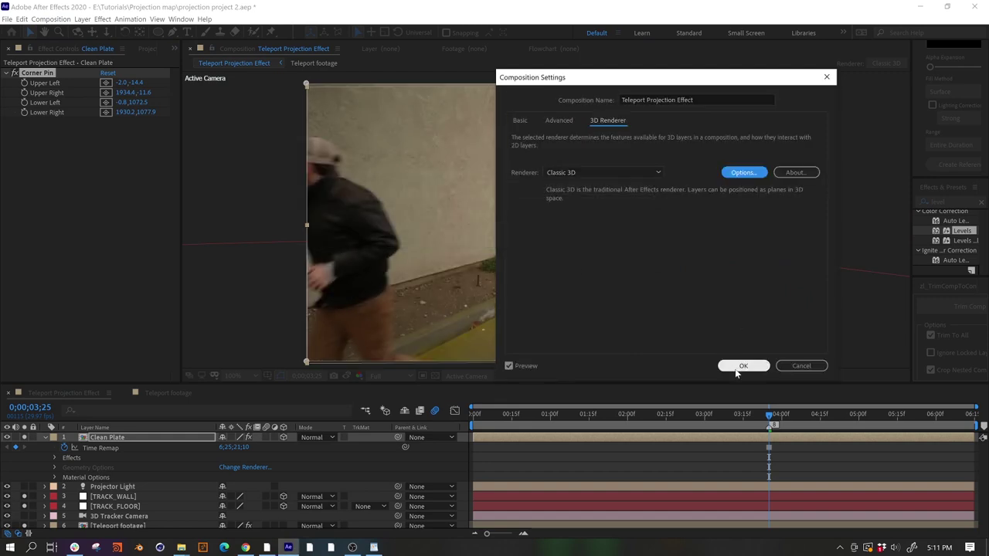
left_click(742, 367)
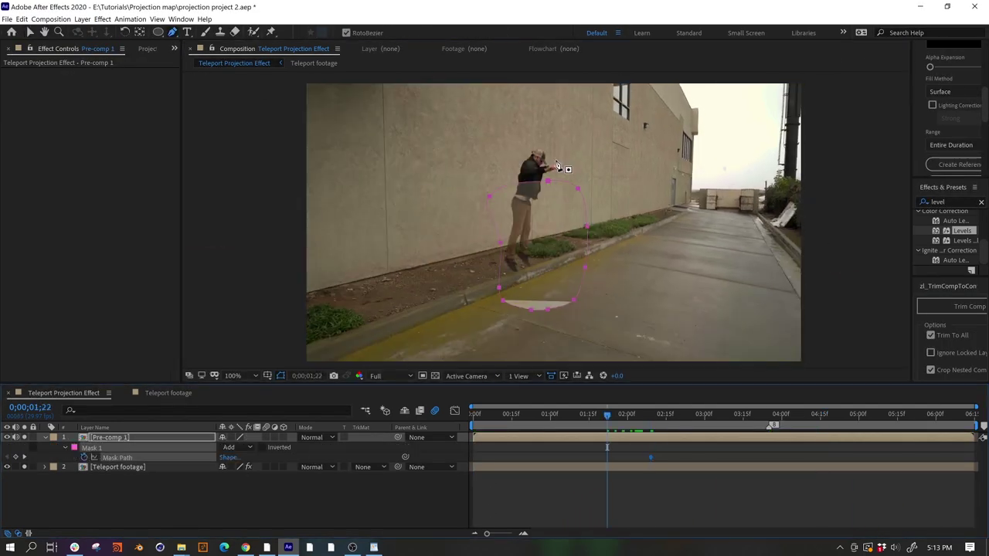
Step: Keyframe the Pre-comp 1 mask path to follow the man back through the shot to 0;00;00;00
left_click_drag(651, 417, 536, 420)
left_click_drag(538, 298, 534, 281)
left_click_drag(536, 420, 474, 419)
left_click_drag(540, 210, 551, 195)
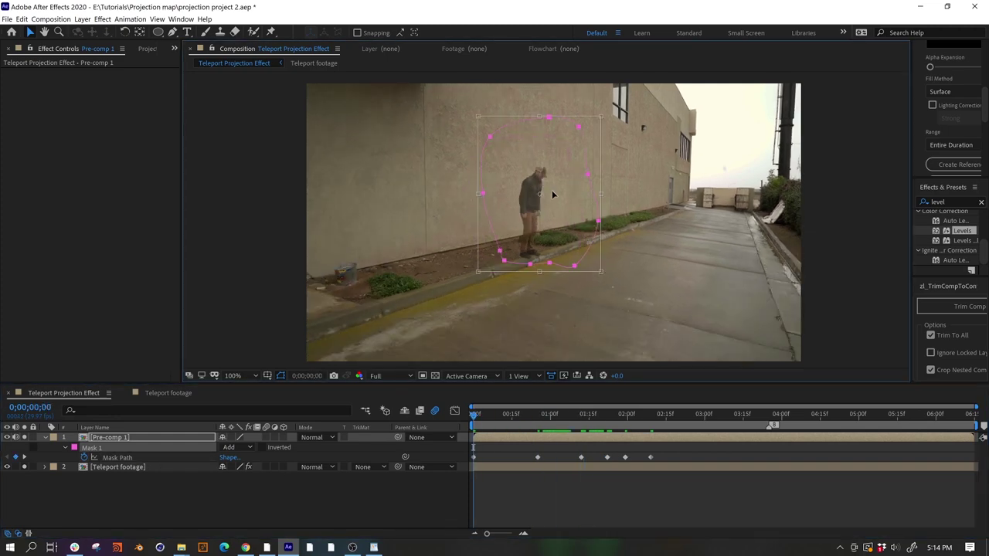
Step: Go to 0;00;01;29 and reveal the Opacity property of the Pre-comp 1 layer
left_click_drag(474, 417, 617, 440)
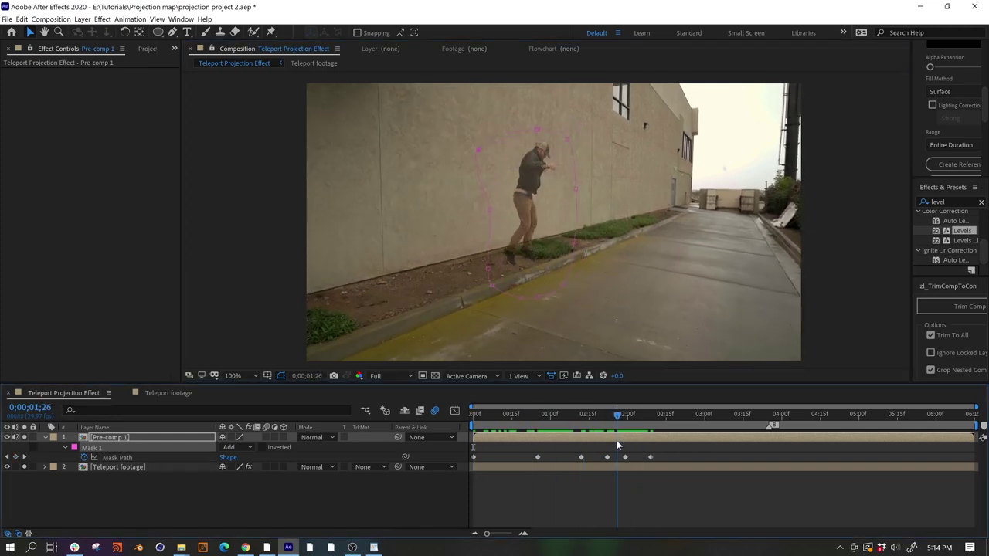
left_click(626, 441)
key("t")
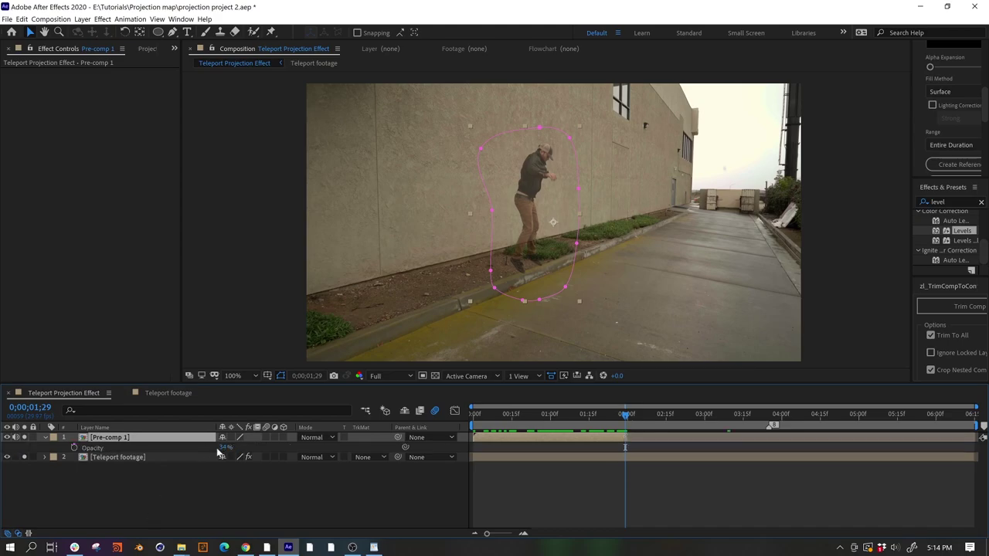